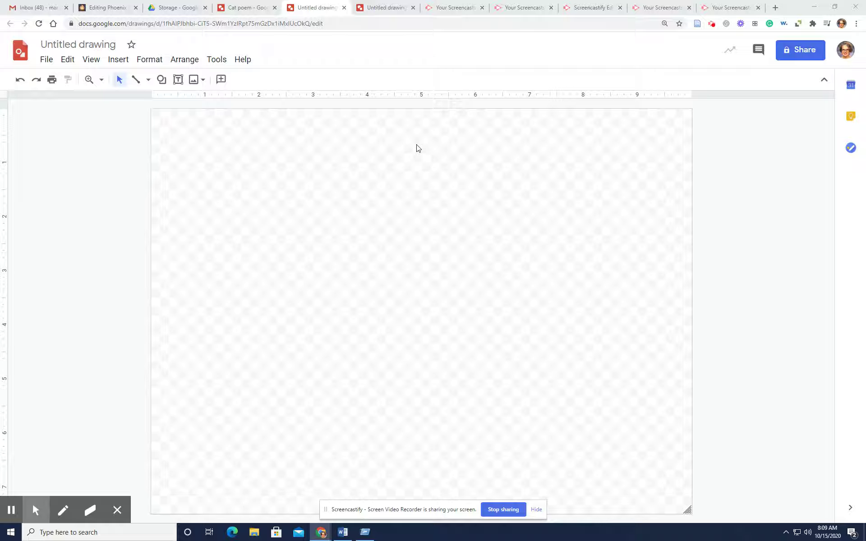
Switch to the Google Drive Storage page listing files by storage used
{"action": "left_click", "coordinate": [170, 7]}
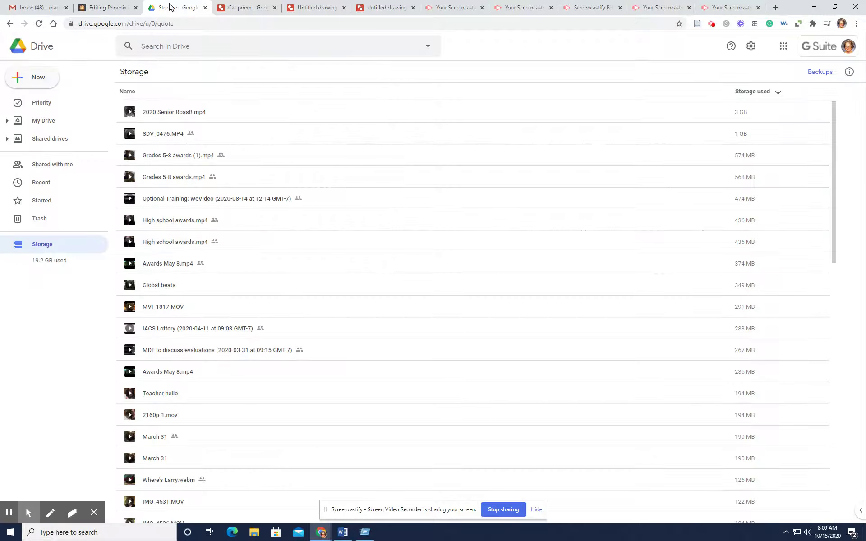
Create a new blank Google Drawings file from Drive's New > More menu
{"action": "left_click", "coordinate": [34, 75]}
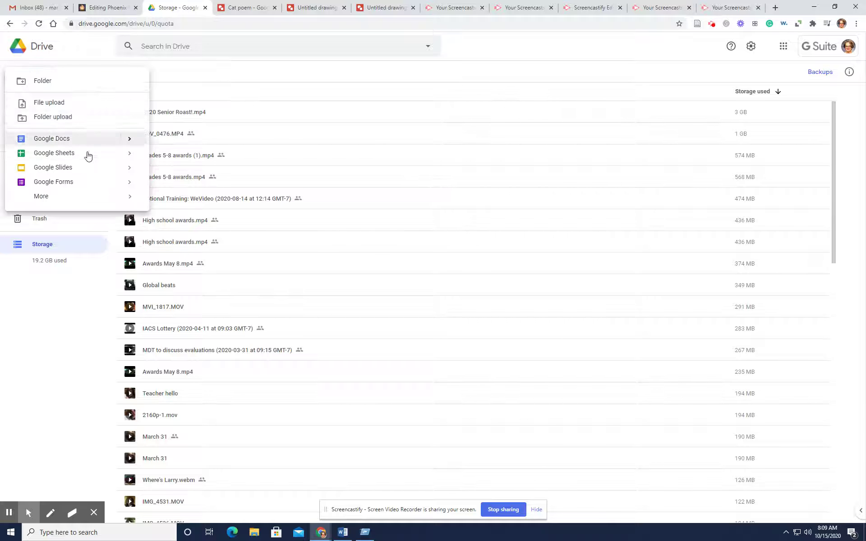
{"action": "mouse_move", "coordinate": [74, 197]}
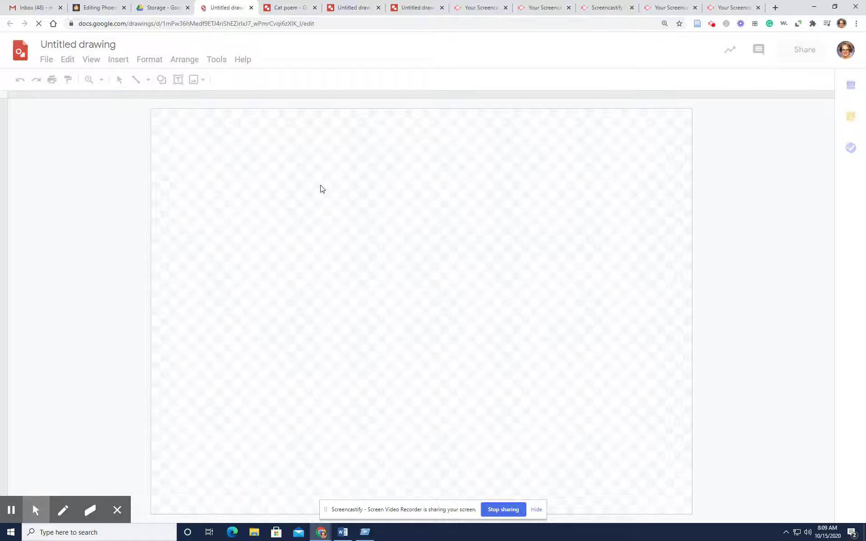
{"action": "left_click", "coordinate": [97, 45]}
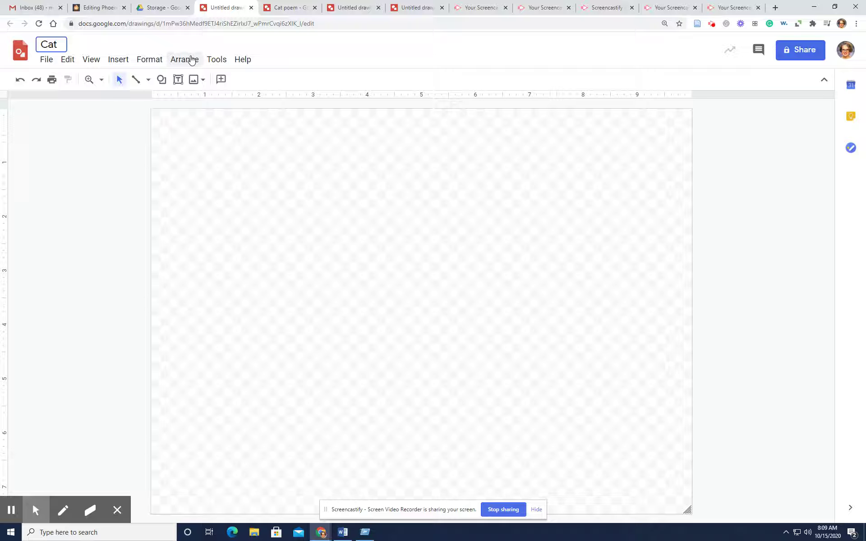
Title the new drawing 'Cat haiku', correcting the initial 'Cat poem'
{"action": "type", "text": "poem"}
{"action": "key", "text": "BackSpace"}
{"action": "key", "text": "BackSpace"}
{"action": "key", "text": "BackSpace"}
{"action": "key", "text": "BackSpace"}
{"action": "key", "text": "BackSpace"}
{"action": "type", "text": "haiku"}
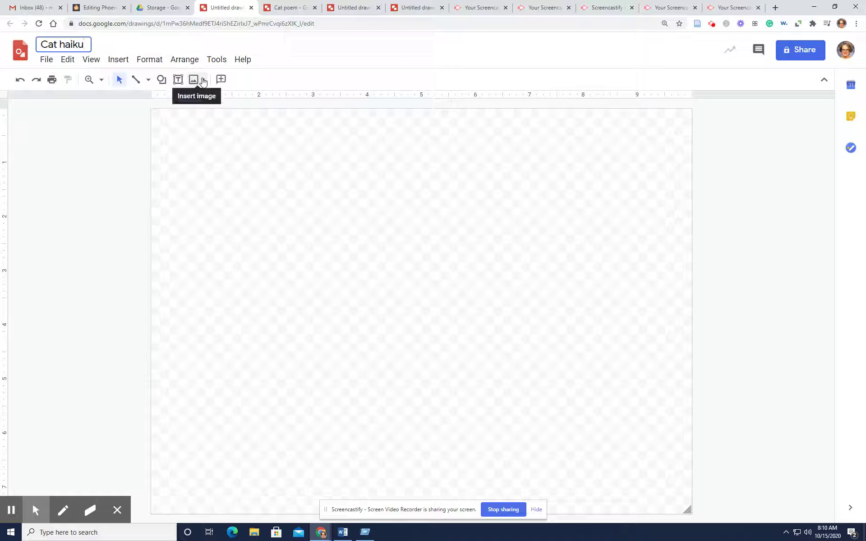
{"action": "left_click", "coordinate": [203, 81]}
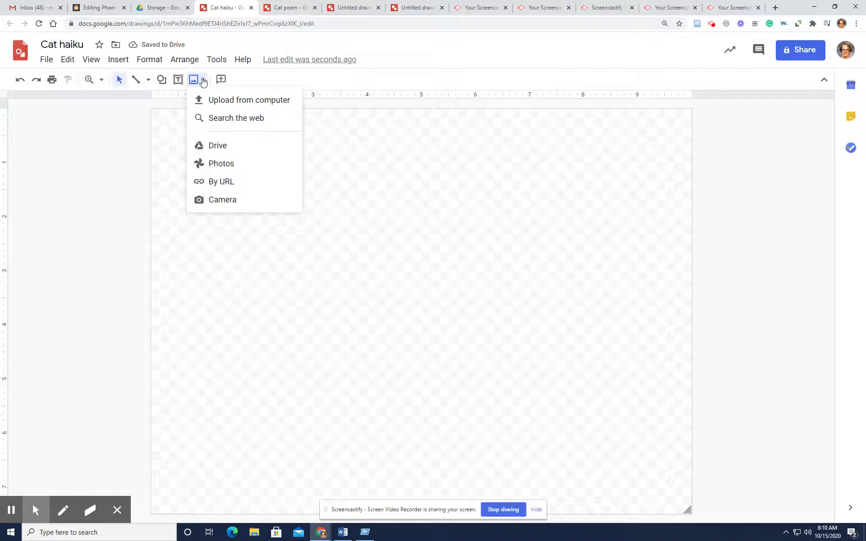
Search the web for 'cat sleeping' and insert the sleeping tabby cat photo
{"action": "left_click", "coordinate": [234, 119]}
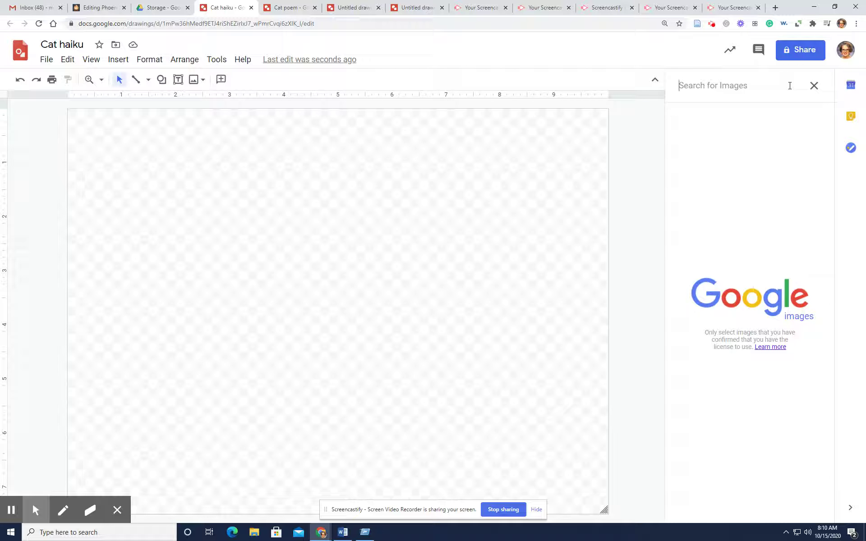
{"action": "type", "text": "cat"}
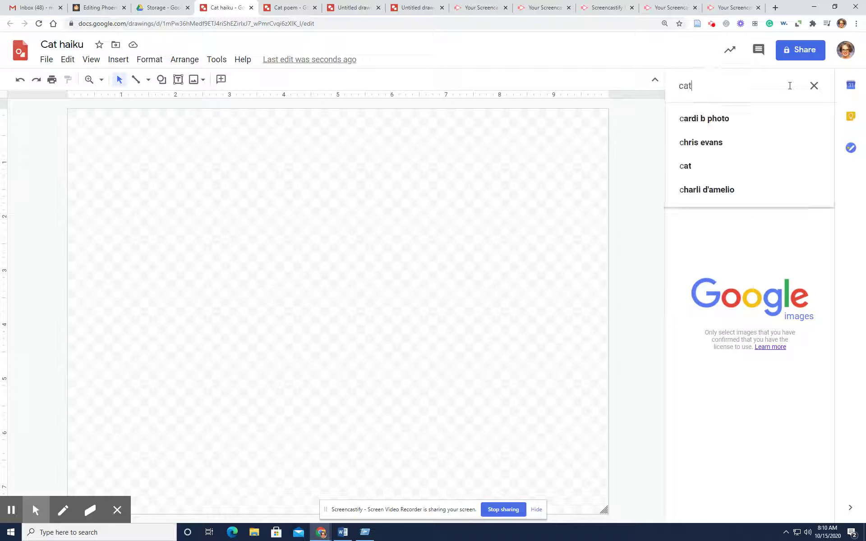
{"action": "type", "text": " sleeping"}
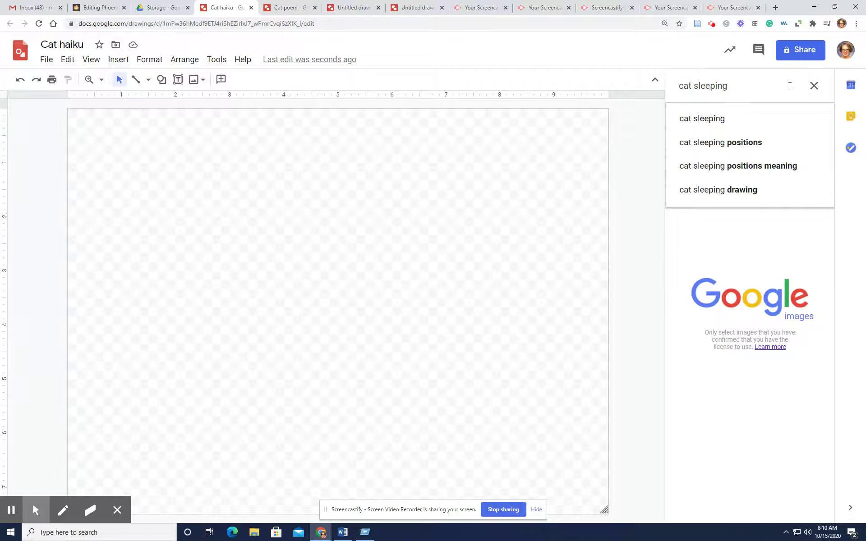
{"action": "key", "text": "Return"}
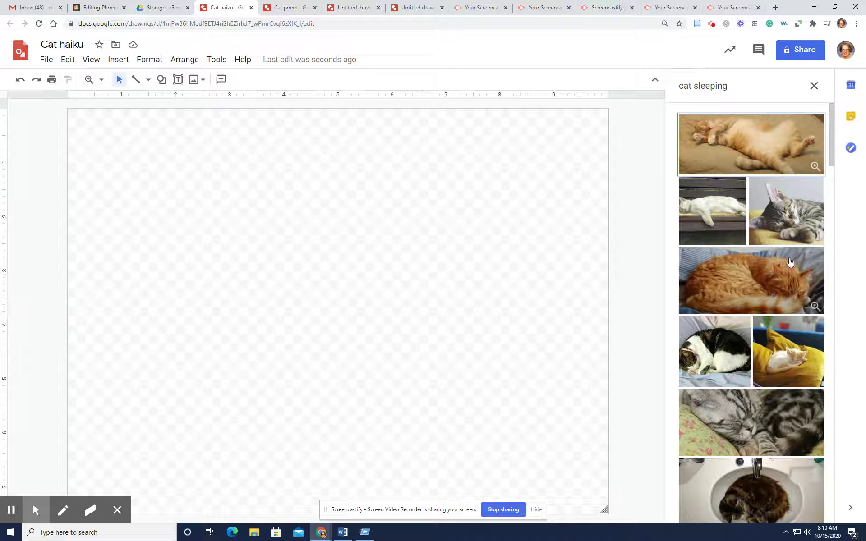
{"action": "scroll", "coordinate": [776, 255], "scroll_direction": "down", "scroll_amount": 3}
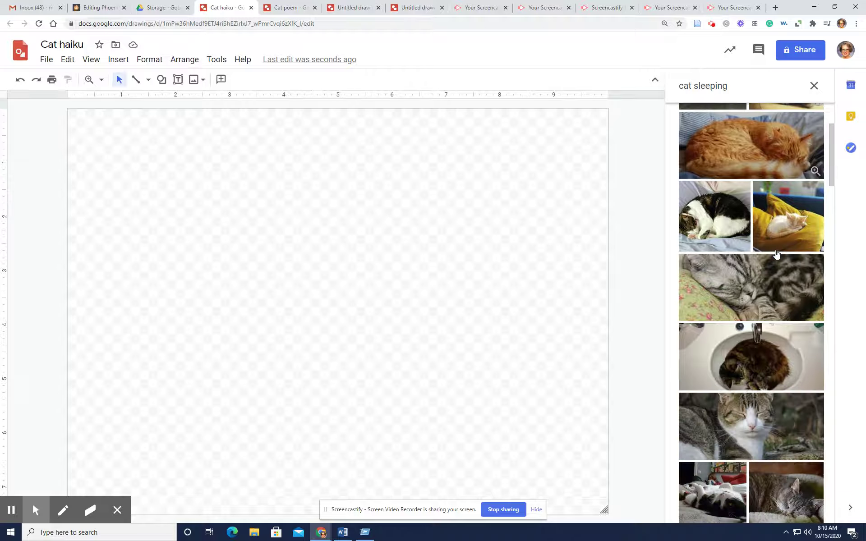
{"action": "scroll", "coordinate": [785, 239], "scroll_direction": "up", "scroll_amount": 3}
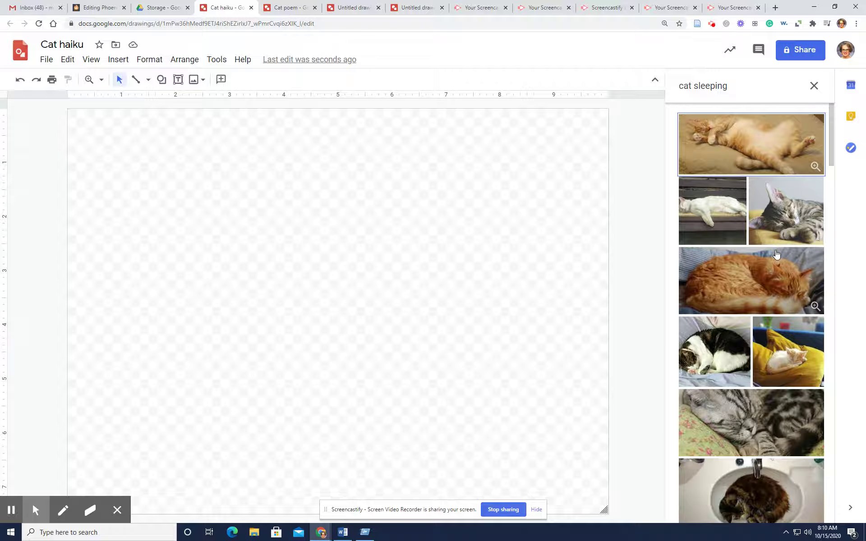
{"action": "double_click", "coordinate": [794, 223]}
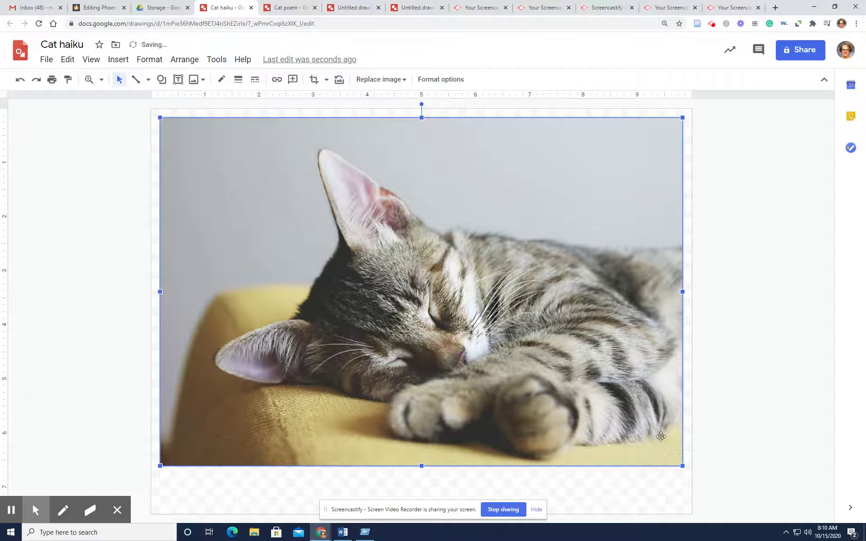
Crop the left edge of the cat photo inward
{"action": "left_click", "coordinate": [457, 389]}
{"action": "left_click", "coordinate": [314, 79]}
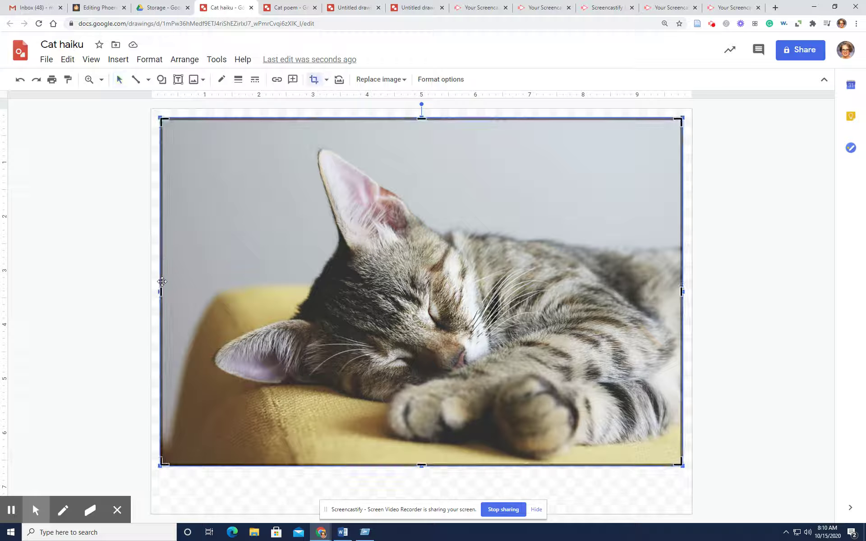
{"action": "left_click_drag", "start_coordinate": [161, 291], "coordinate": [203, 296]}
{"action": "left_click", "coordinate": [729, 249]}
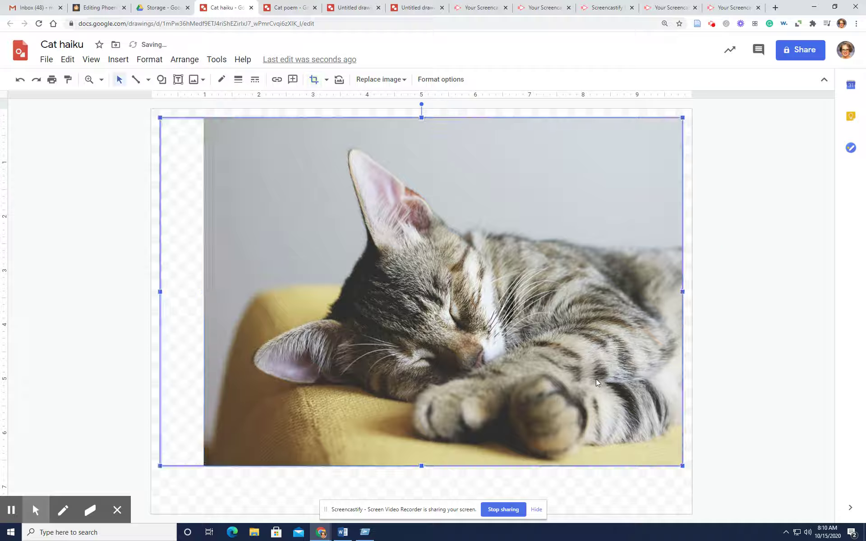
{"action": "left_click", "coordinate": [744, 272]}
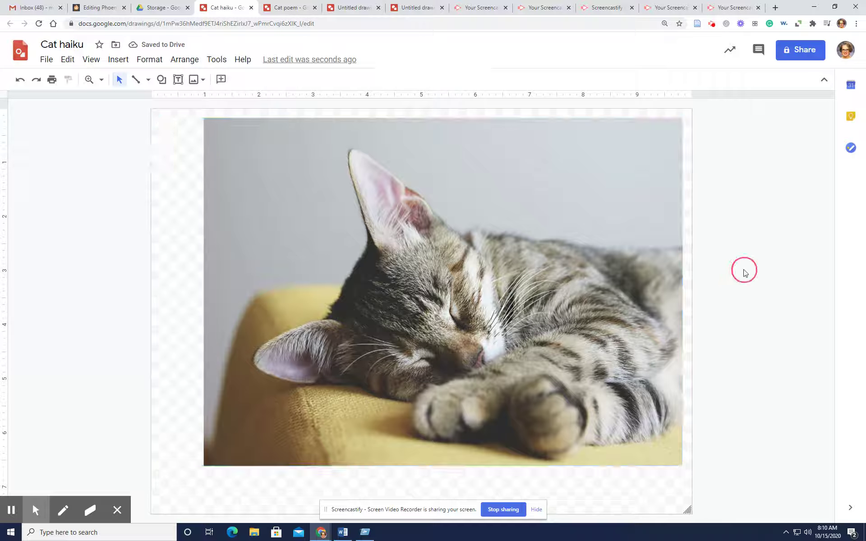
Enlarge the photo from its bottom-left corner to fill the canvas and reposition it
{"action": "left_click", "coordinate": [239, 423]}
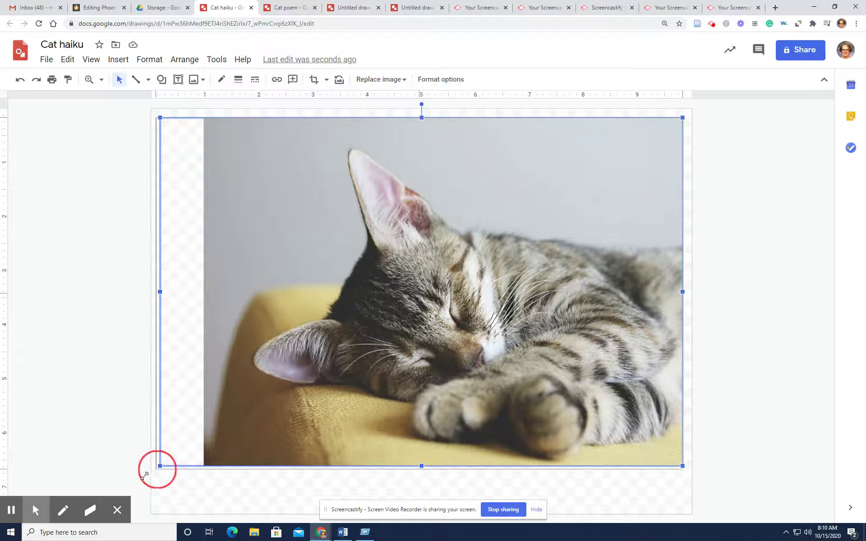
{"action": "left_click_drag", "start_coordinate": [144, 475], "coordinate": [115, 506]}
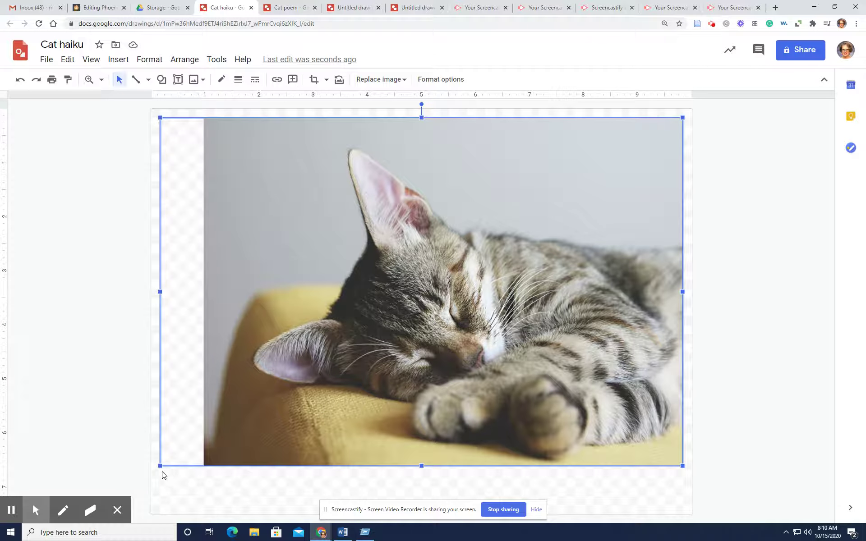
{"action": "left_click_drag", "start_coordinate": [160, 466], "coordinate": [108, 474]}
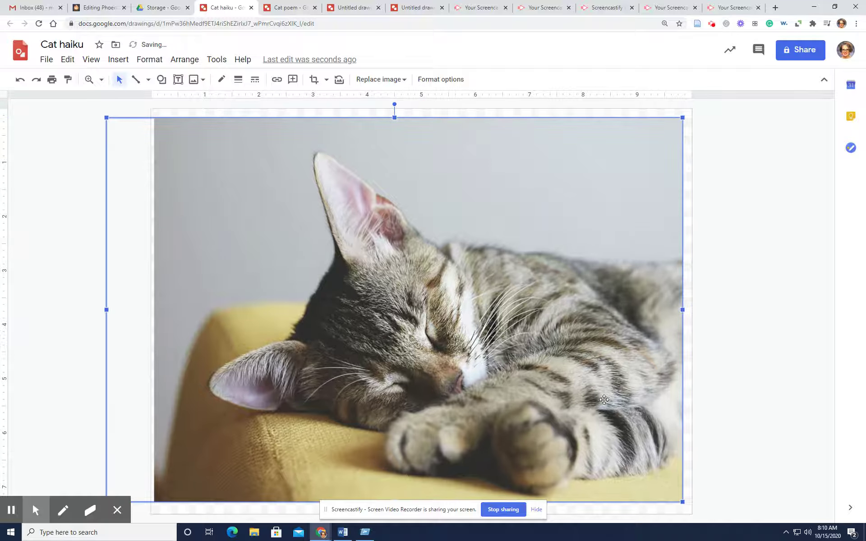
{"action": "left_click", "coordinate": [780, 355]}
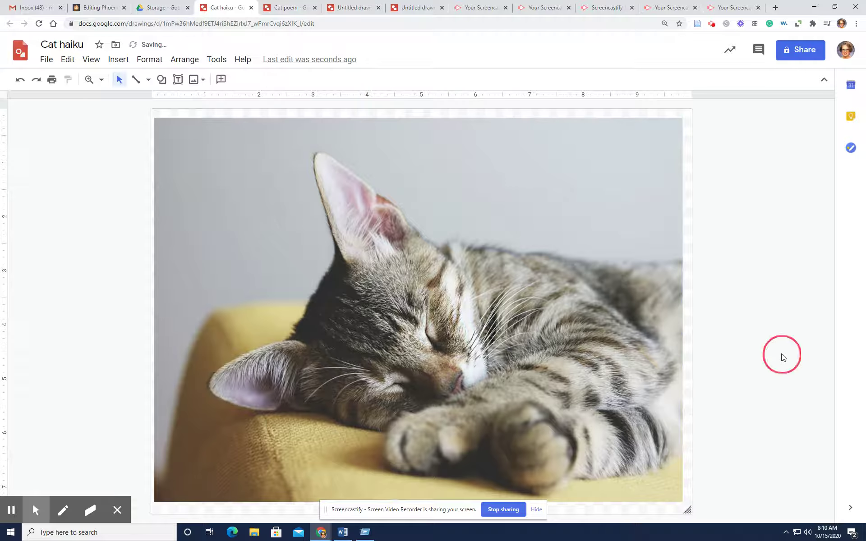
{"action": "left_click", "coordinate": [543, 141]}
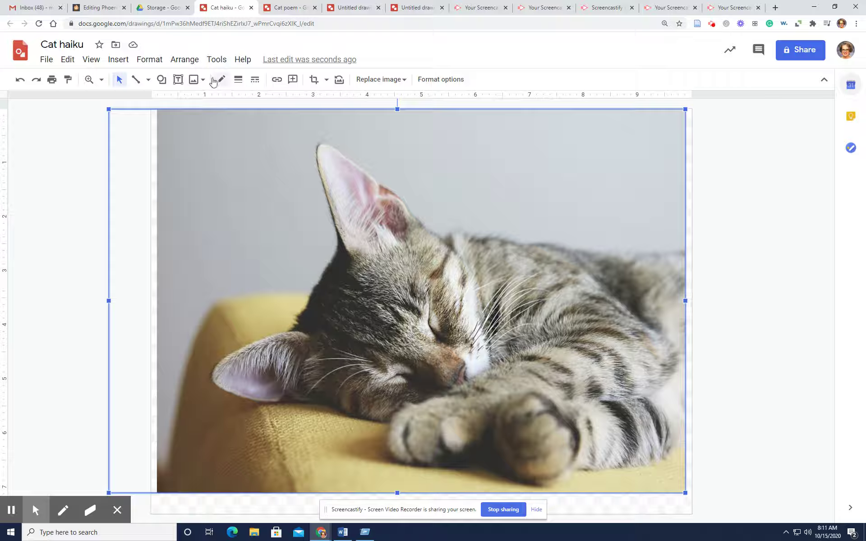
Draw a text box over the photo's upper right with 'Kitty haiku' and 'A cat sleeps soundly'
{"action": "left_click", "coordinate": [181, 79]}
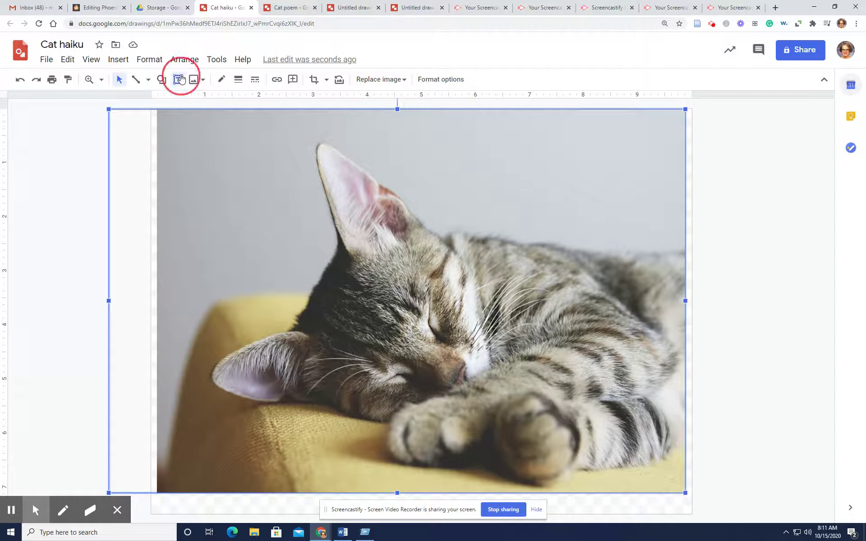
{"action": "left_click_drag", "start_coordinate": [400, 134], "coordinate": [663, 220]}
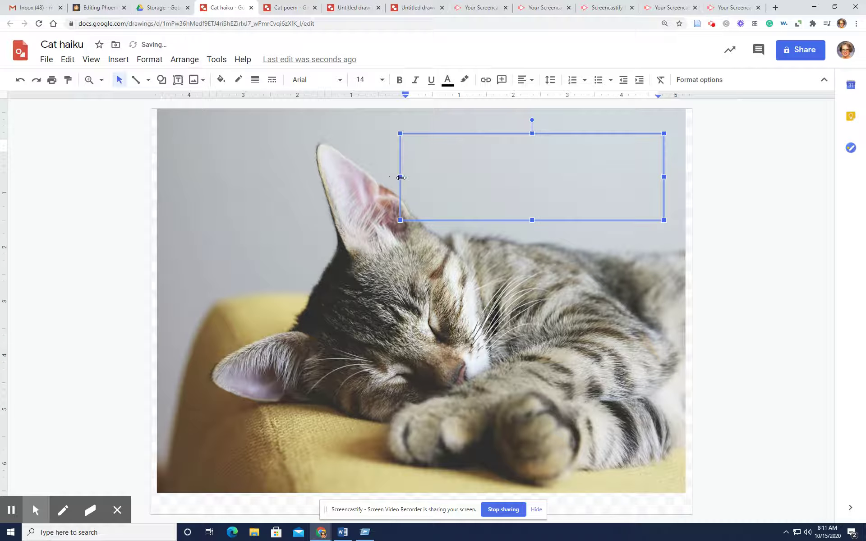
{"action": "left_click_drag", "start_coordinate": [400, 177], "coordinate": [437, 179]}
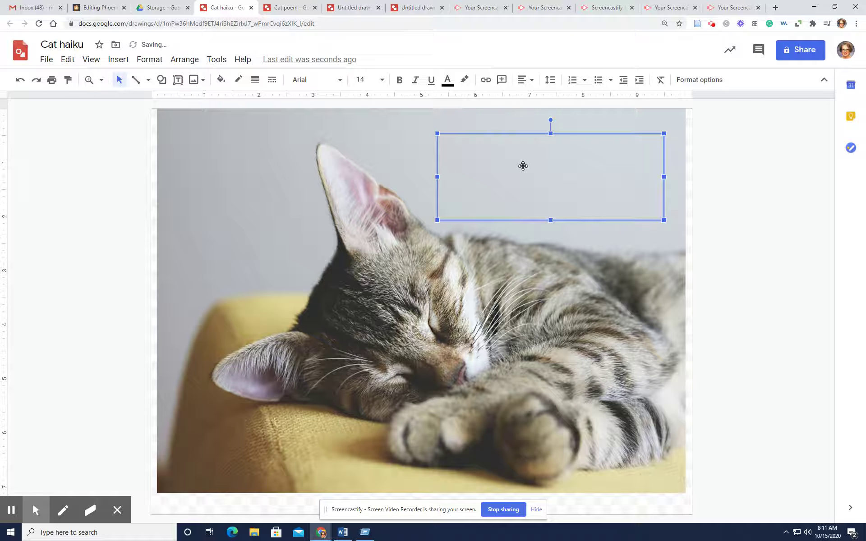
{"action": "left_click", "coordinate": [465, 146]}
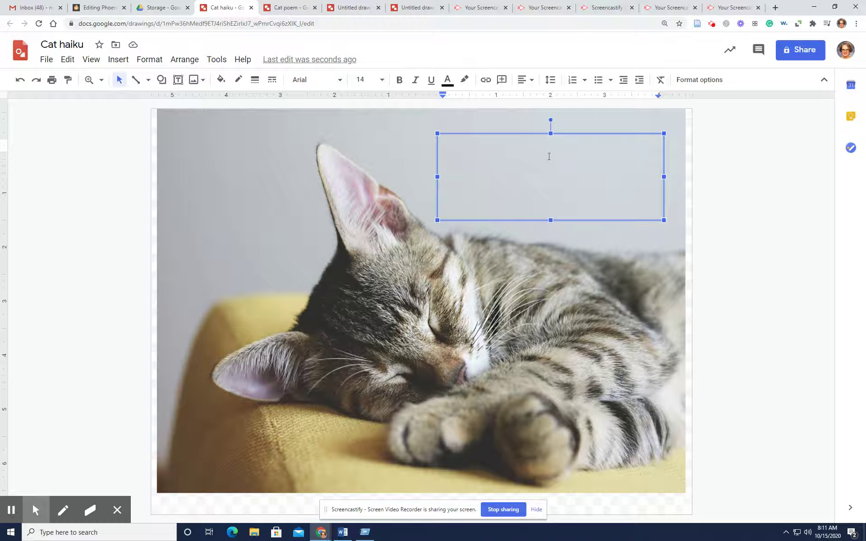
{"action": "type", "text": "Kitty haiku"}
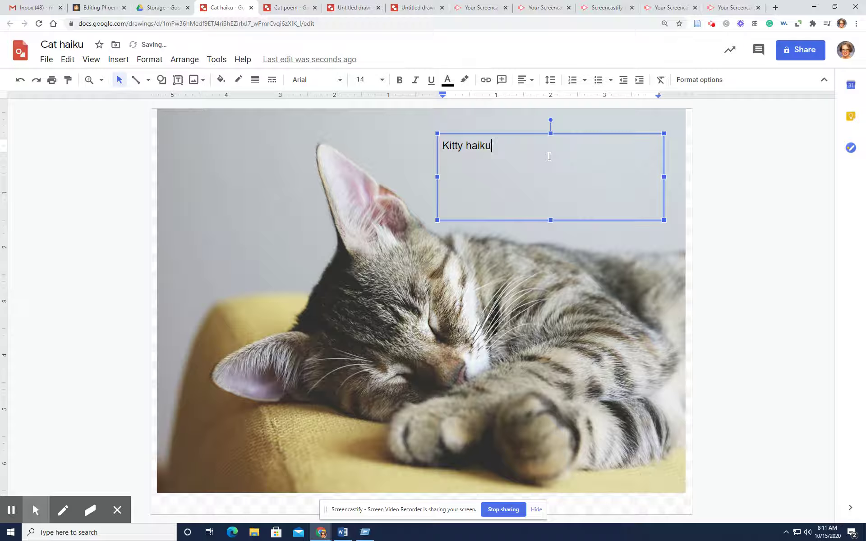
{"action": "key", "text": "Return"}
{"action": "type", "text": "A cat sleeps so"}
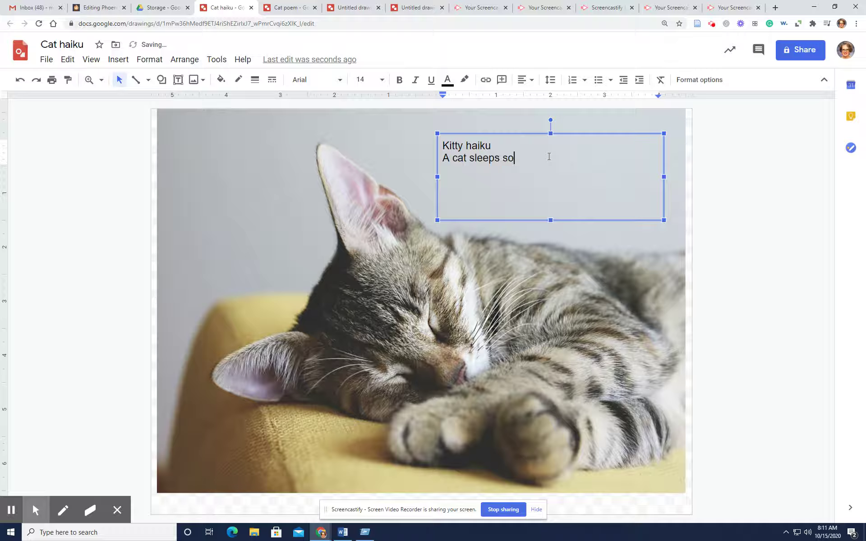
{"action": "type", "text": "undly"}
Add 'Dreaming of mice and big birds', 'Soon supper will come.' and the author credit line
{"action": "key", "text": "Return"}
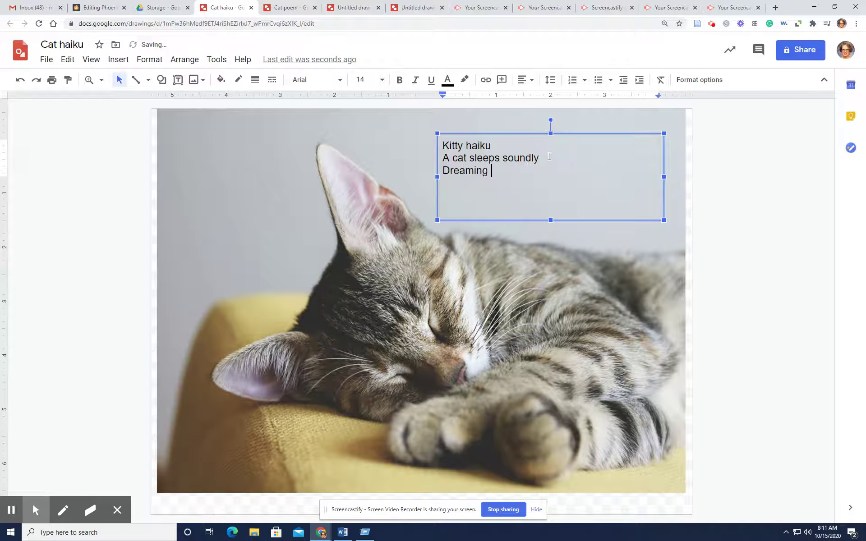
{"action": "key", "text": "Return"}
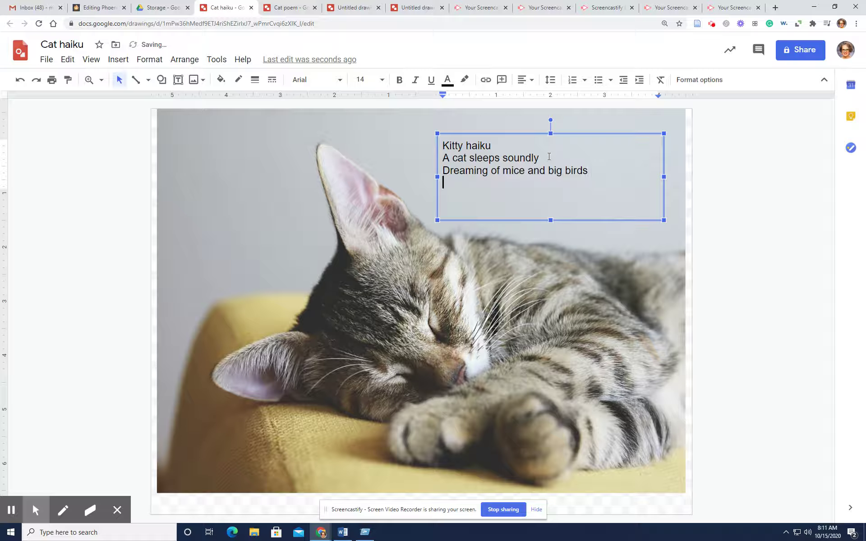
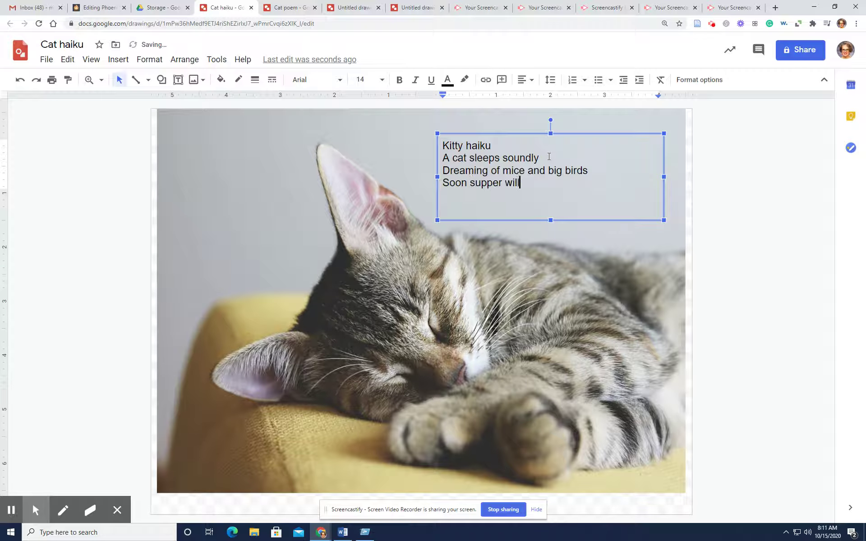
{"action": "key", "text": "Return"}
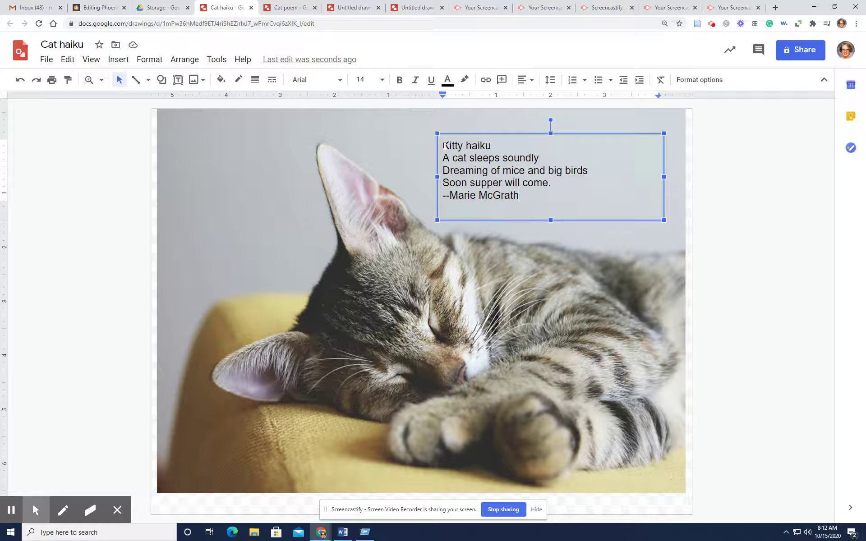
Center all five haiku lines and set them in Corsiva
{"action": "left_click_drag", "start_coordinate": [444, 146], "coordinate": [541, 194]}
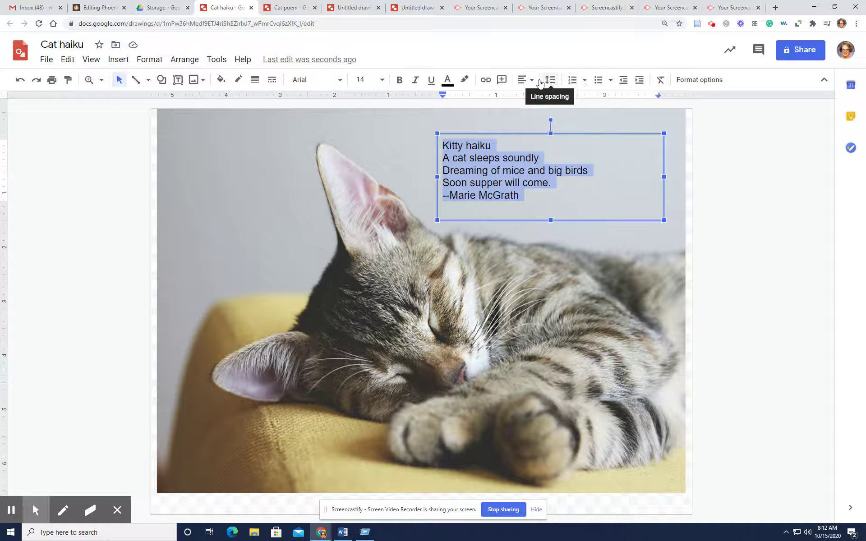
{"action": "left_click", "coordinate": [526, 80]}
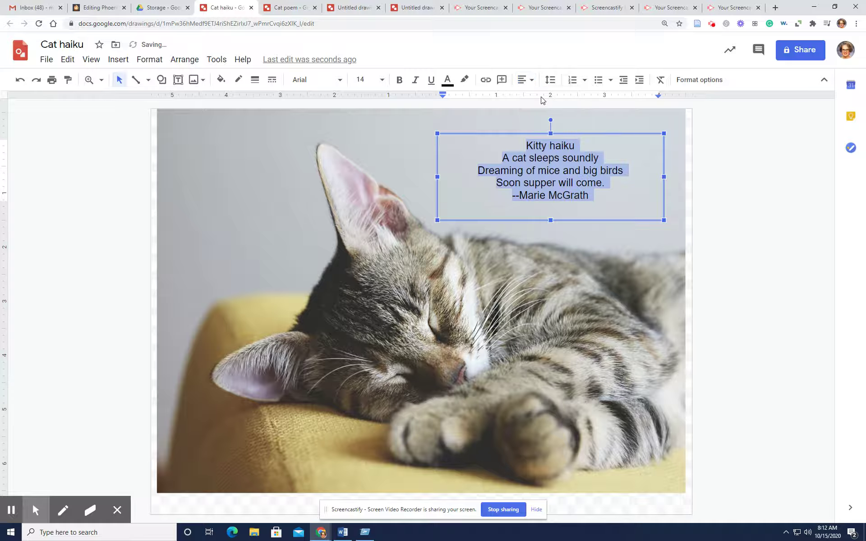
{"action": "left_click", "coordinate": [341, 81]}
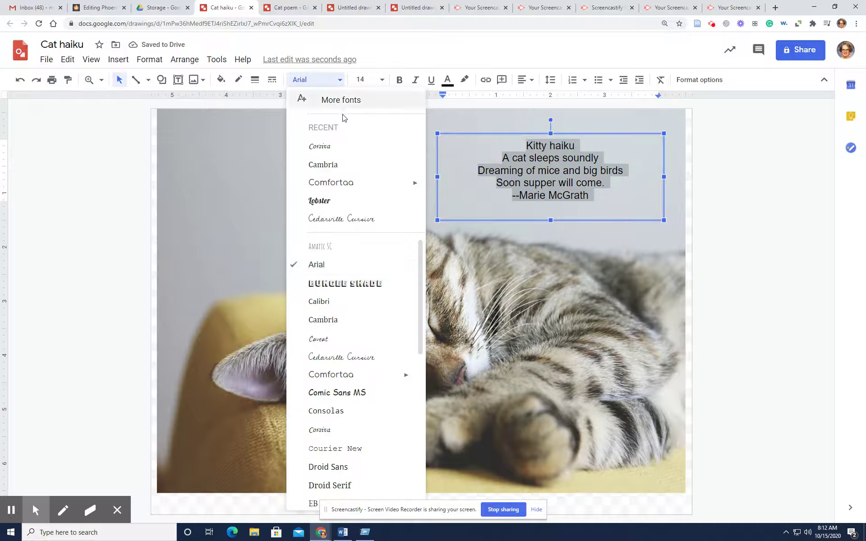
{"action": "left_click", "coordinate": [344, 147]}
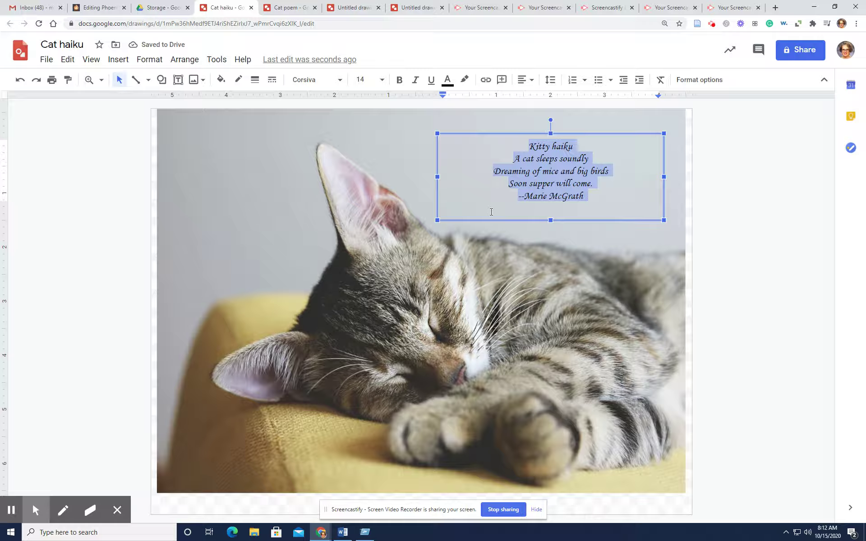
{"action": "left_click", "coordinate": [477, 168]}
Underline the 'Kitty haiku' title and insert a blank line above the credit line
{"action": "left_click_drag", "start_coordinate": [529, 145], "coordinate": [580, 146]}
{"action": "left_click", "coordinate": [430, 80]}
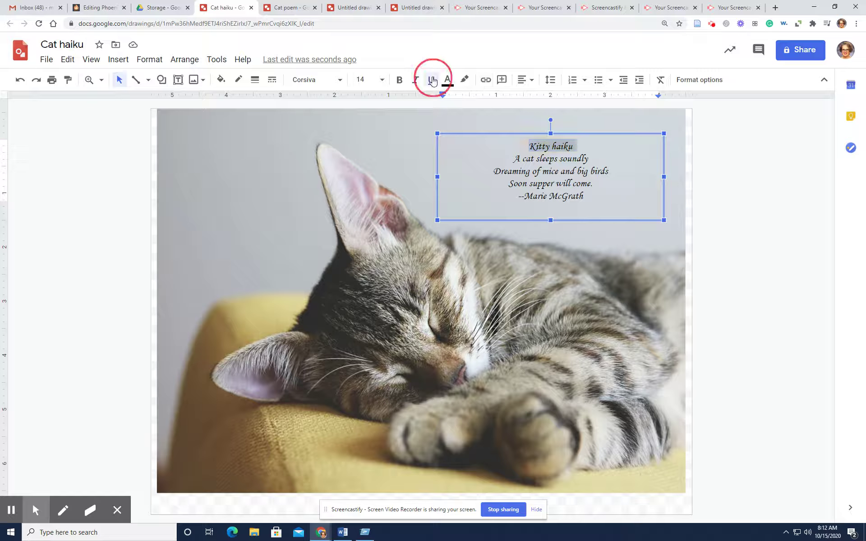
{"action": "left_click", "coordinate": [460, 168]}
{"action": "left_click", "coordinate": [518, 197]}
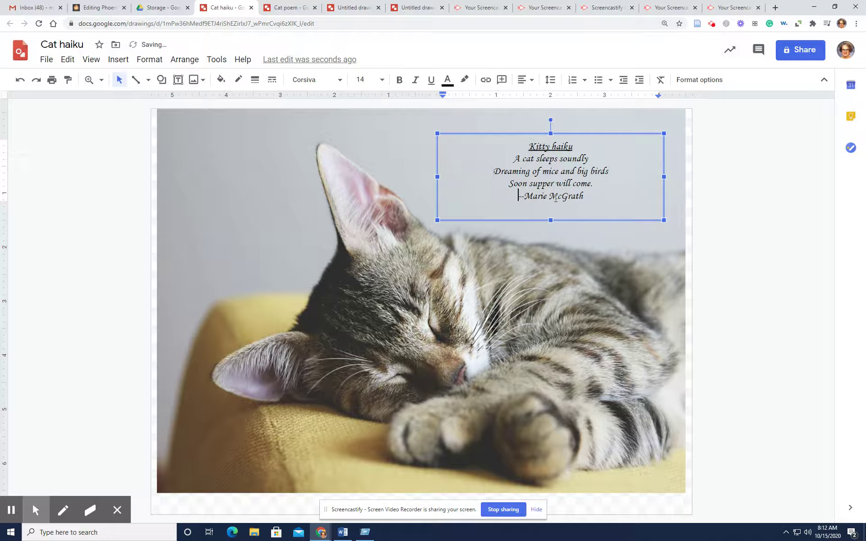
{"action": "key", "text": "Return"}
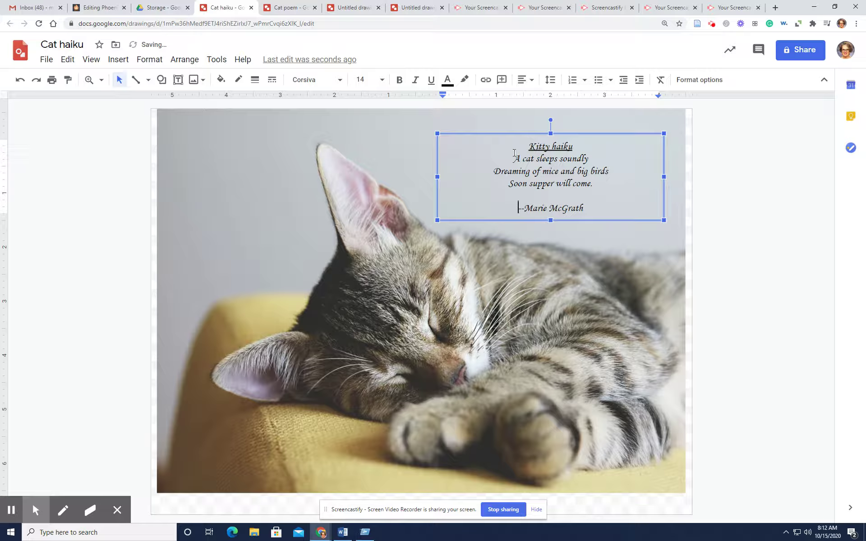
Set all the haiku text to 18 pt, trying 24 pt first
{"action": "left_click_drag", "start_coordinate": [513, 148], "coordinate": [615, 211]}
{"action": "left_click", "coordinate": [381, 80]}
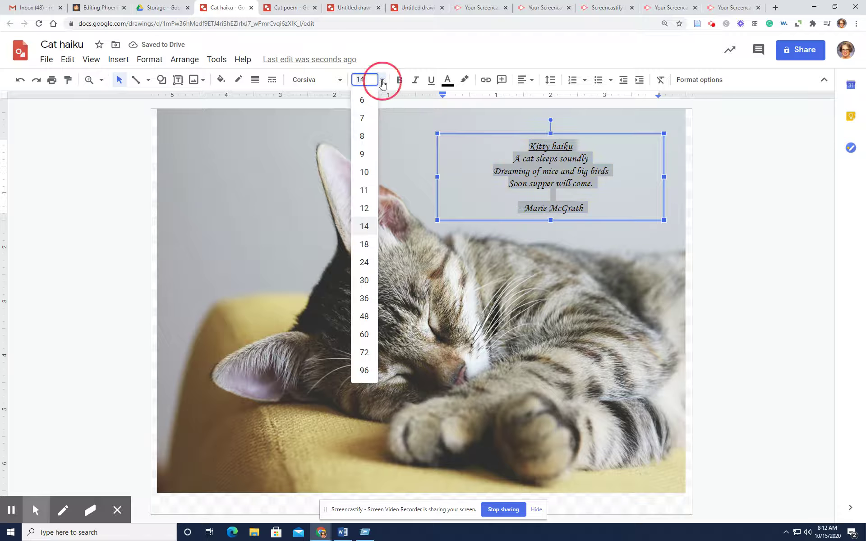
{"action": "left_click", "coordinate": [366, 260]}
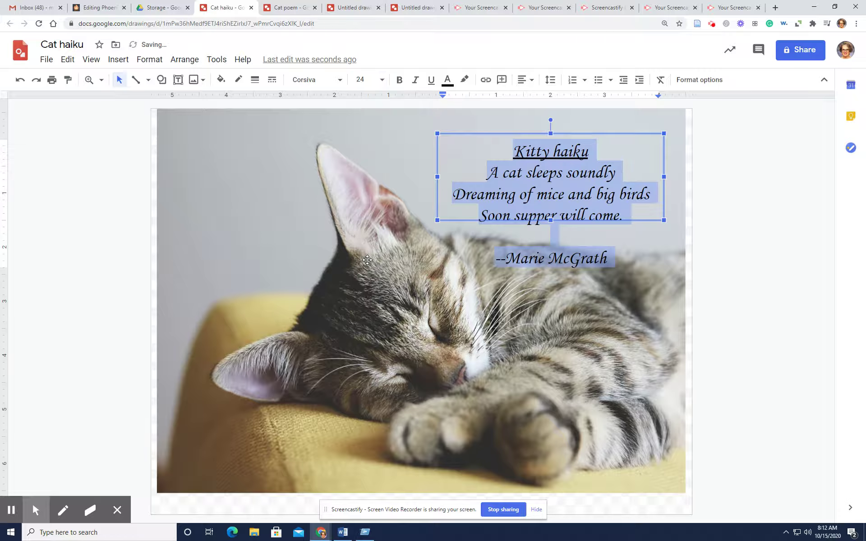
{"action": "left_click", "coordinate": [380, 80]}
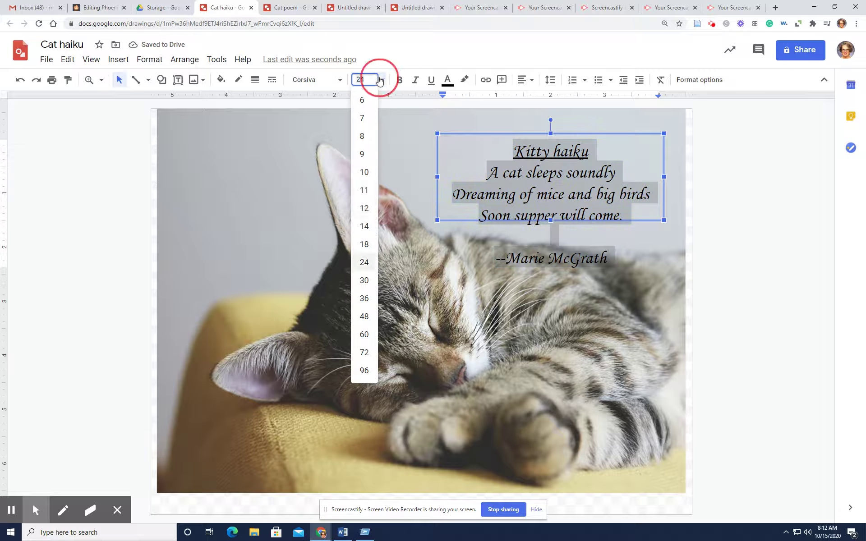
{"action": "left_click", "coordinate": [365, 244]}
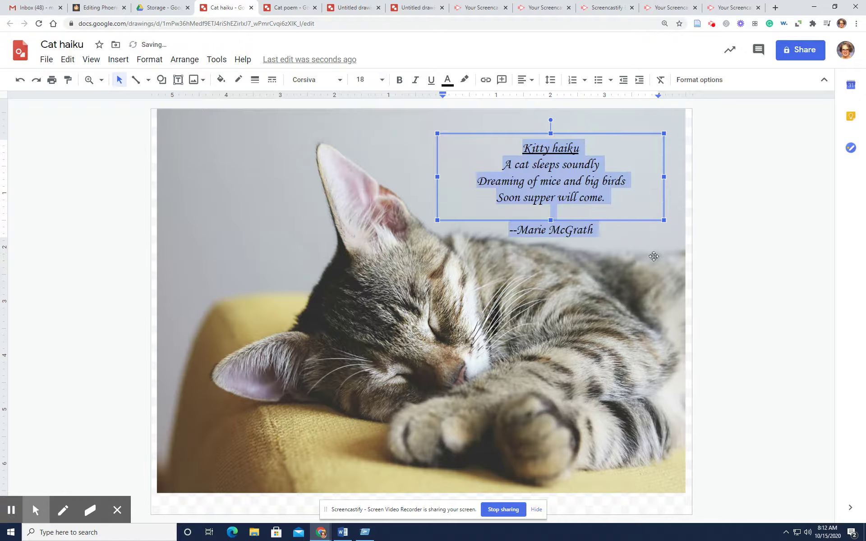
{"action": "left_click", "coordinate": [644, 240]}
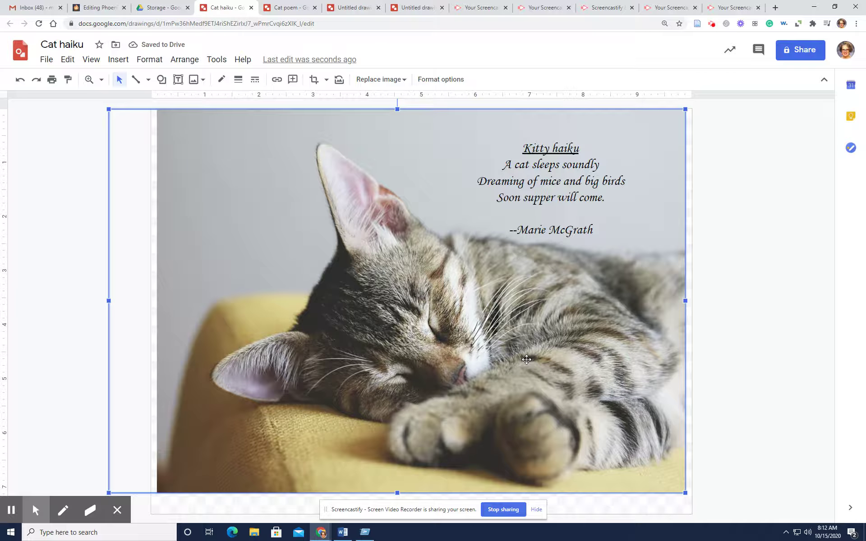
{"action": "left_click", "coordinate": [523, 149]}
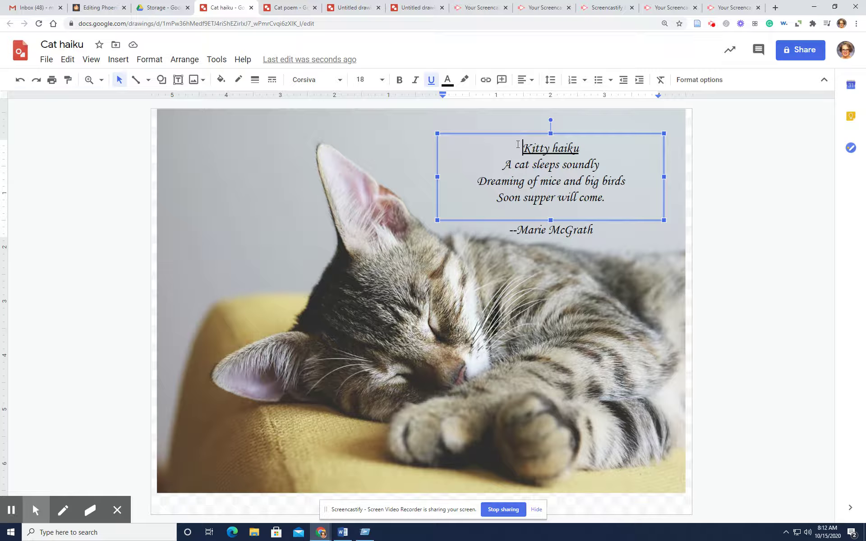
Extend the haiku box upward to enclose the credit line and fill it light purple
{"action": "left_click_drag", "start_coordinate": [550, 133], "coordinate": [551, 114]}
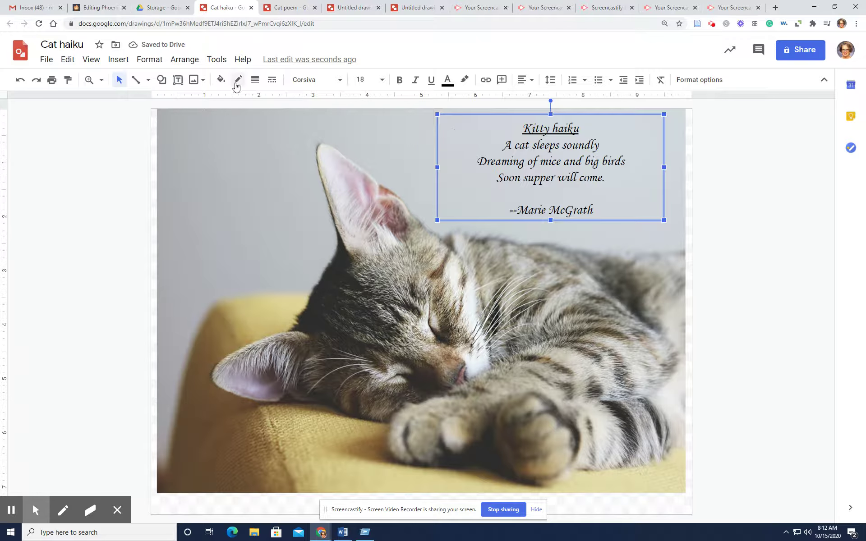
{"action": "left_click", "coordinate": [222, 79]}
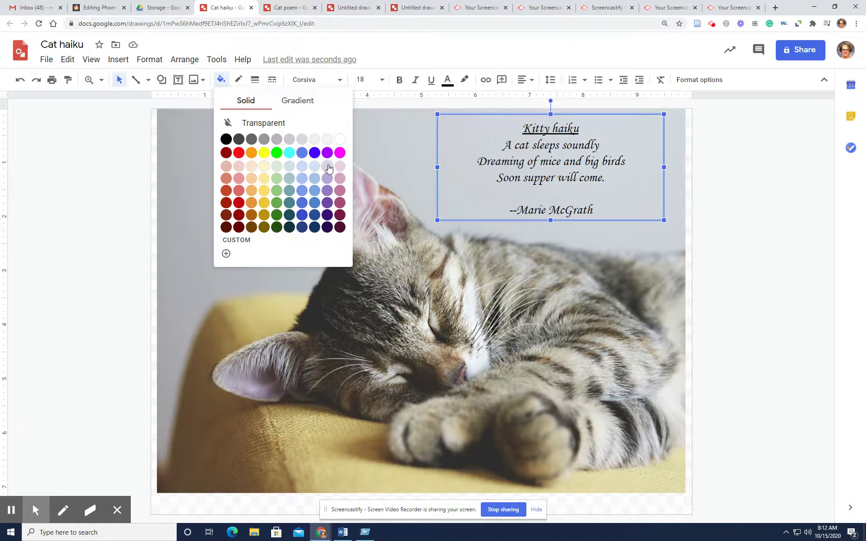
{"action": "left_click", "coordinate": [327, 165]}
Make all the haiku text white
{"action": "left_click", "coordinate": [501, 166]}
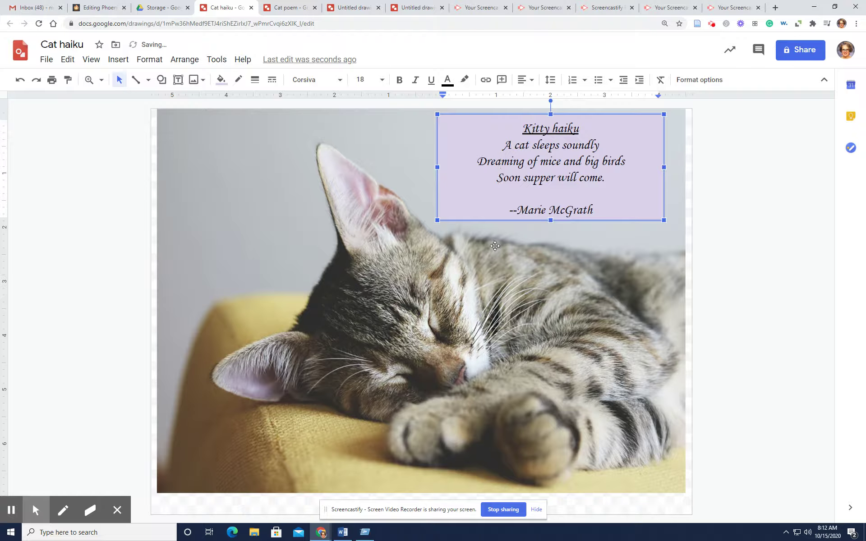
{"action": "left_click", "coordinate": [523, 129]}
{"action": "left_click_drag", "start_coordinate": [523, 128], "coordinate": [608, 214]}
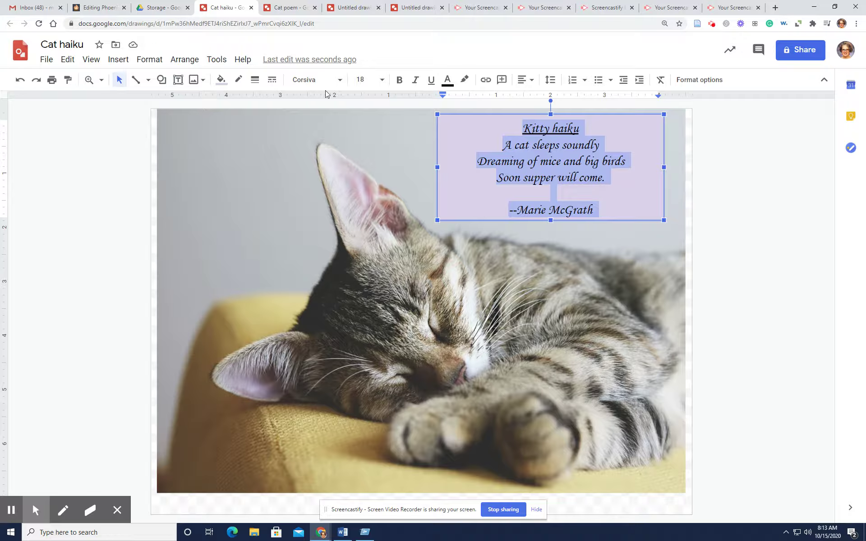
{"action": "left_click", "coordinate": [448, 80]}
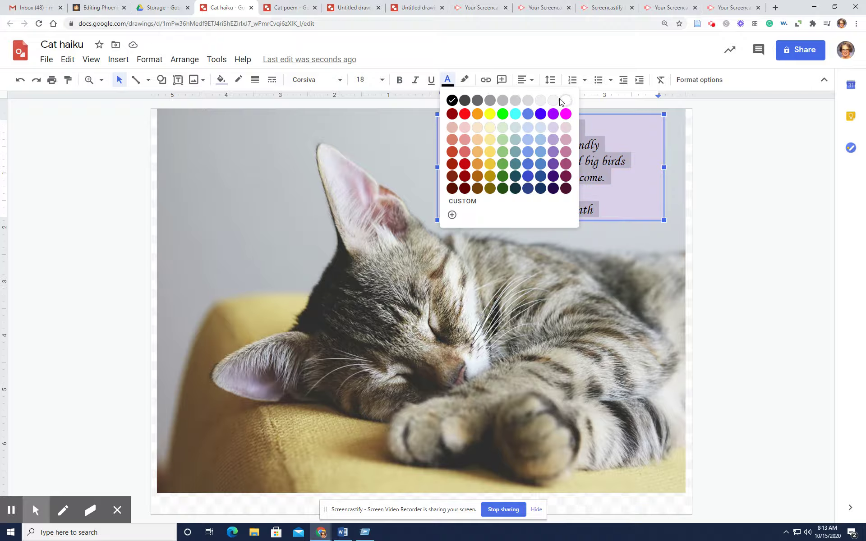
{"action": "left_click", "coordinate": [565, 100]}
{"action": "left_click", "coordinate": [638, 180]}
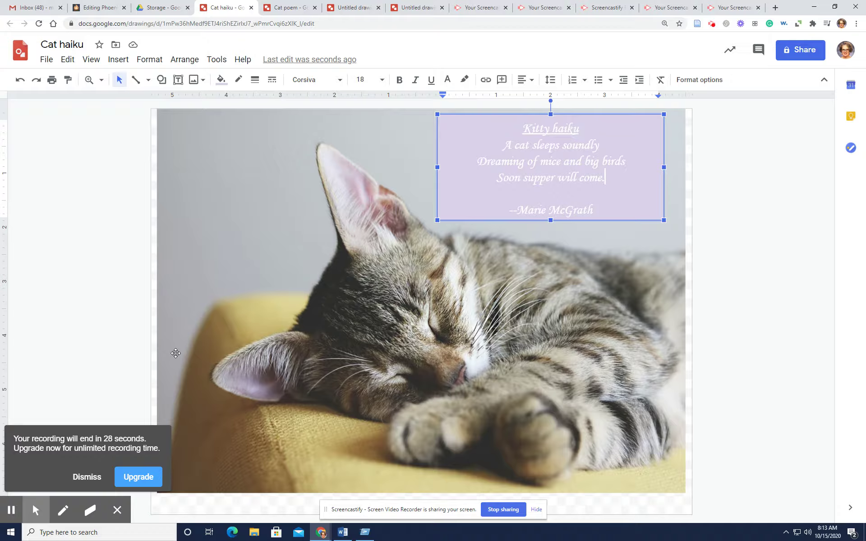
Download the drawing as a JPEG image (.jpg)
{"action": "left_click", "coordinate": [51, 63]}
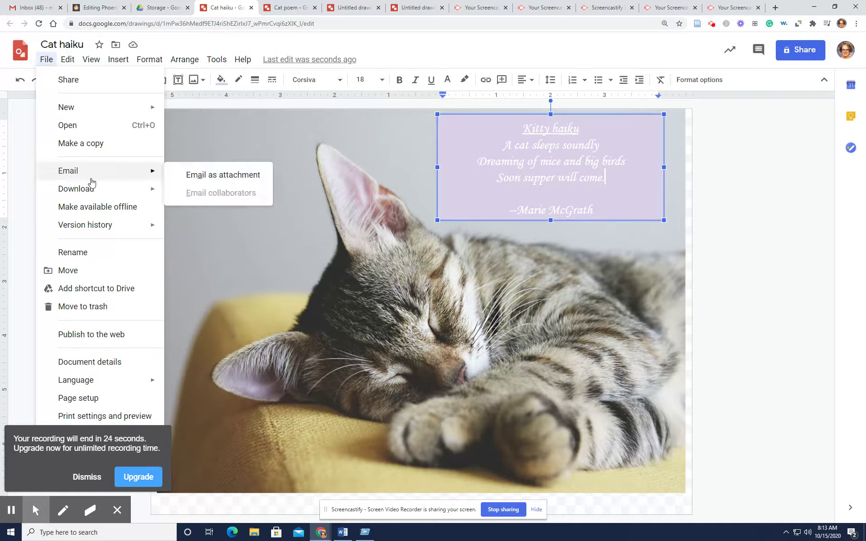
{"action": "mouse_move", "coordinate": [104, 192]}
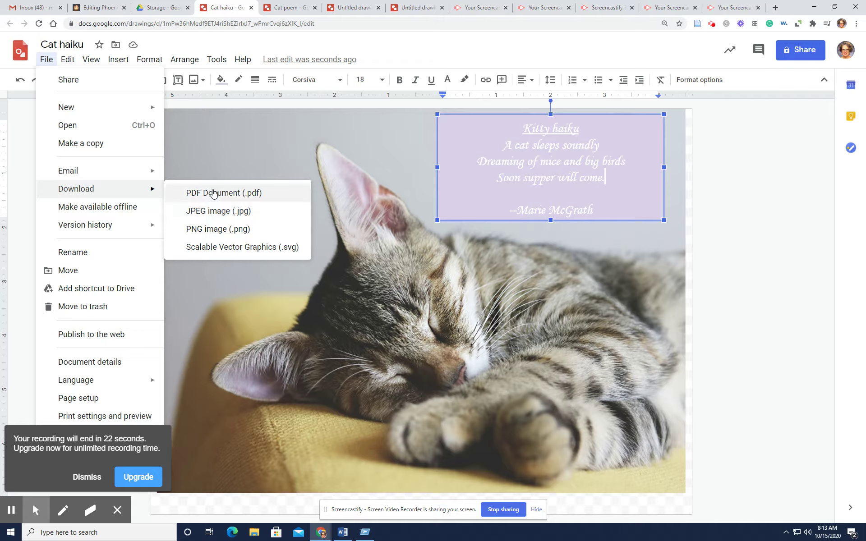
{"action": "left_click", "coordinate": [224, 211]}
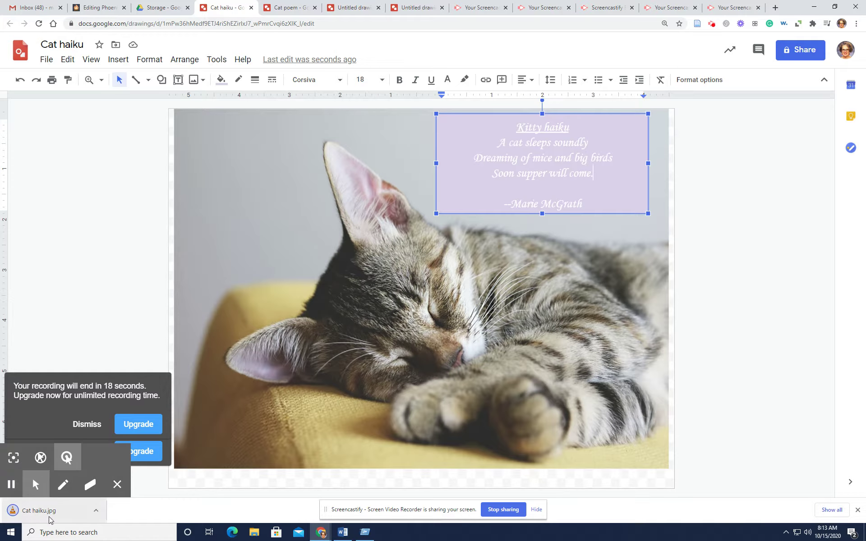
Download the drawing again as a PNG image (.png)
{"action": "left_click", "coordinate": [47, 59]}
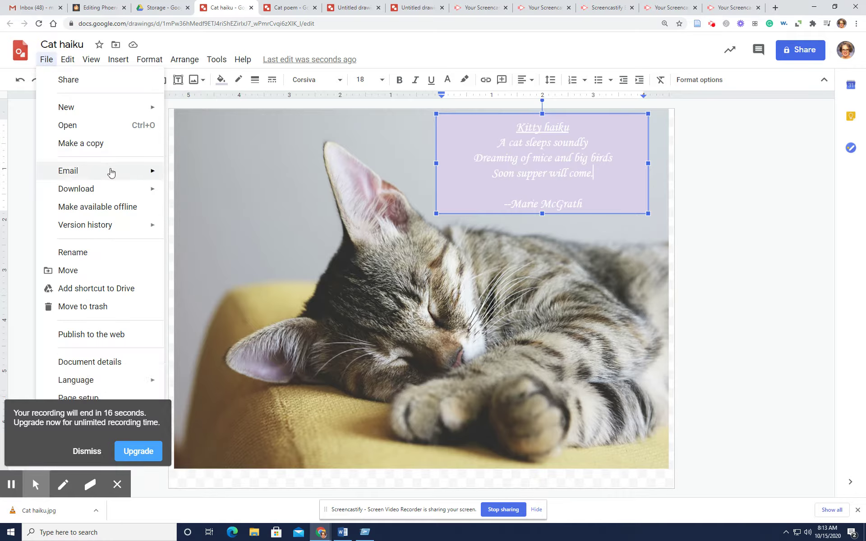
{"action": "mouse_move", "coordinate": [132, 187]}
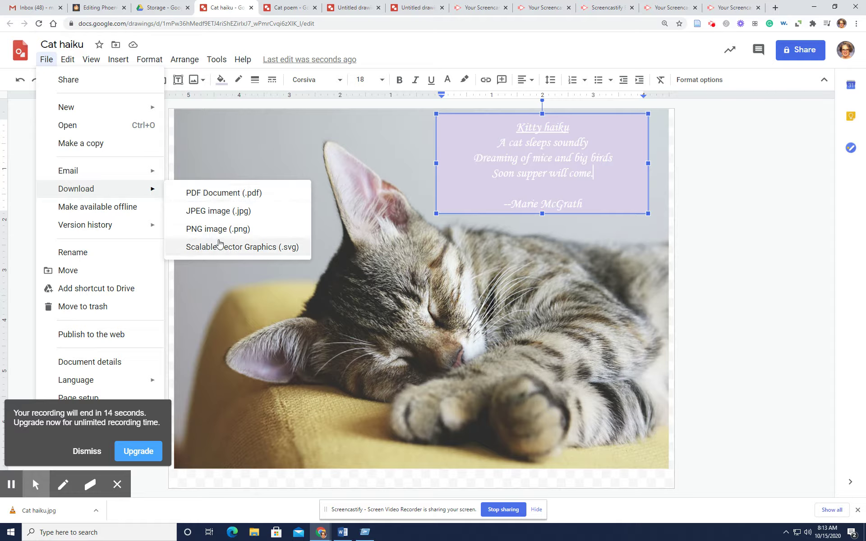
{"action": "left_click", "coordinate": [219, 228]}
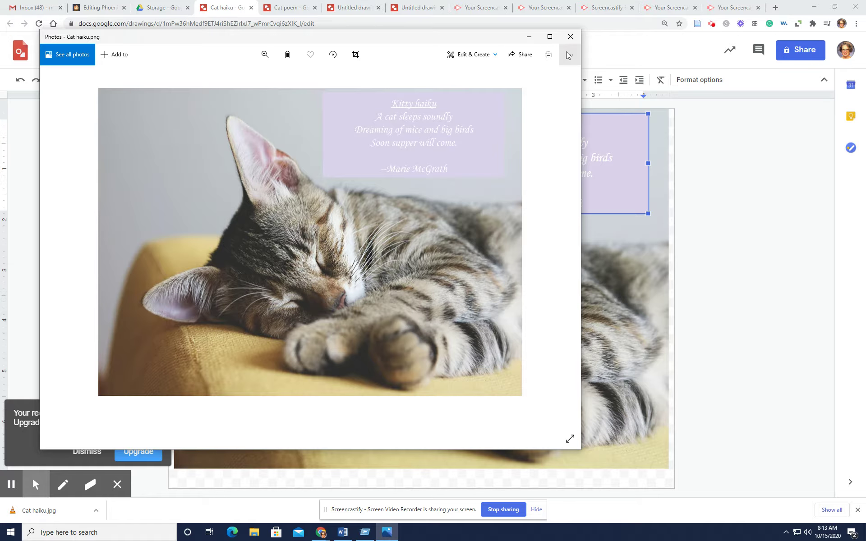
Save a copy of Cat haiku.png to the Pictures folder via Photos' Save as
{"action": "left_click", "coordinate": [569, 55]}
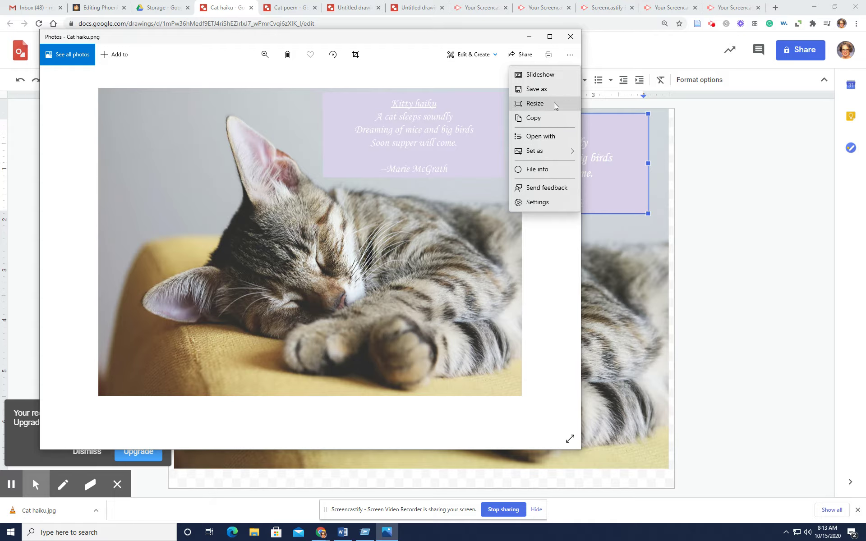
{"action": "left_click", "coordinate": [553, 89]}
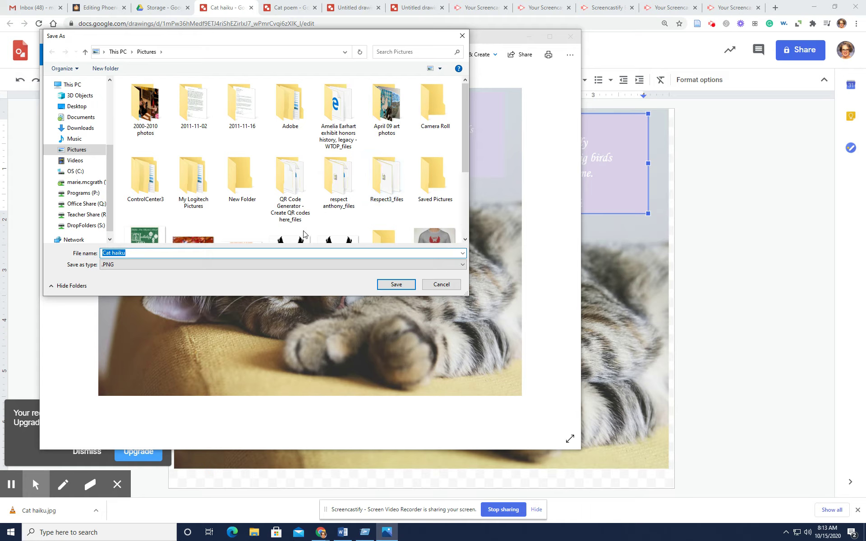
{"action": "left_click", "coordinate": [396, 284]}
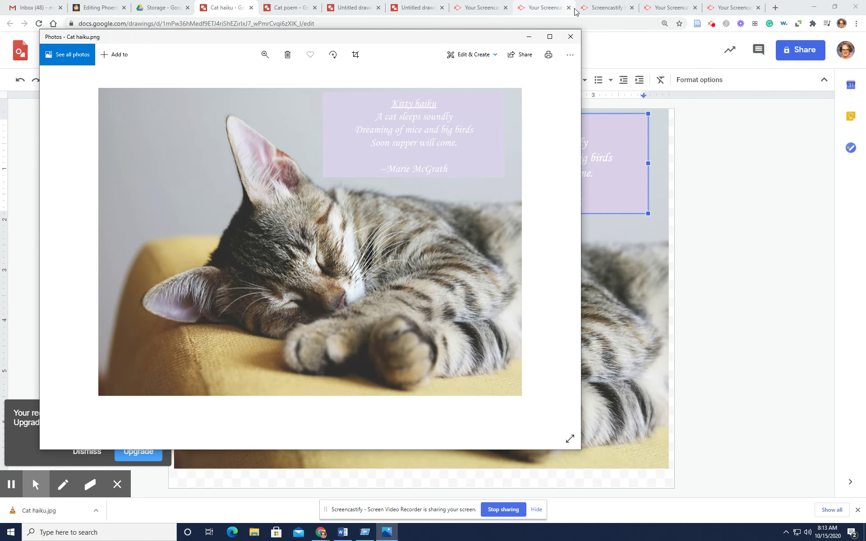